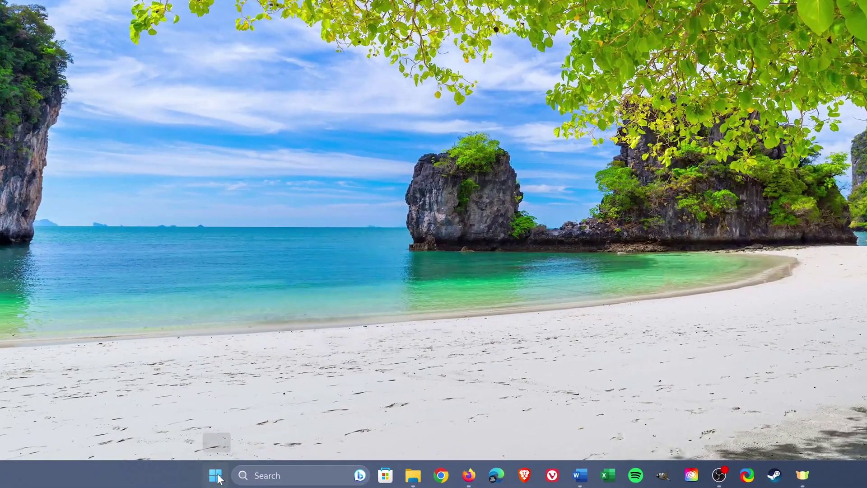
Launch Settings from the Start button's Quick Link menu and show Privacy & security.
{"action": "right_click", "coordinate": [217, 475]}
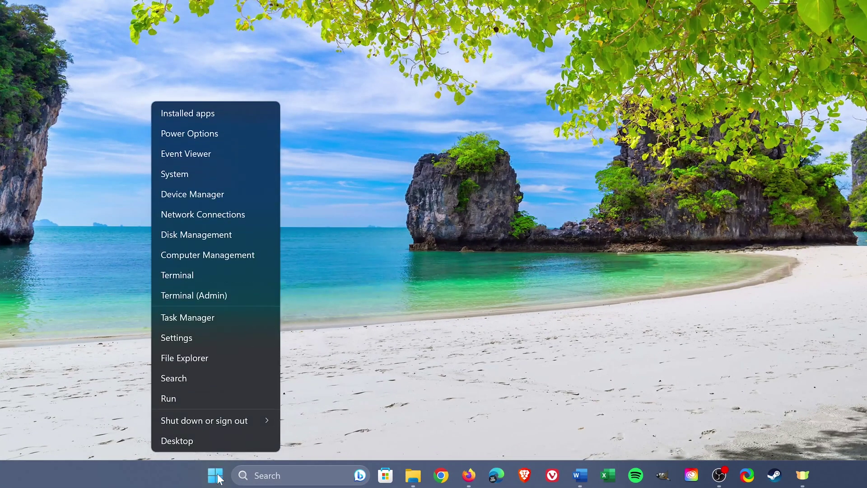
{"action": "left_click", "coordinate": [206, 341]}
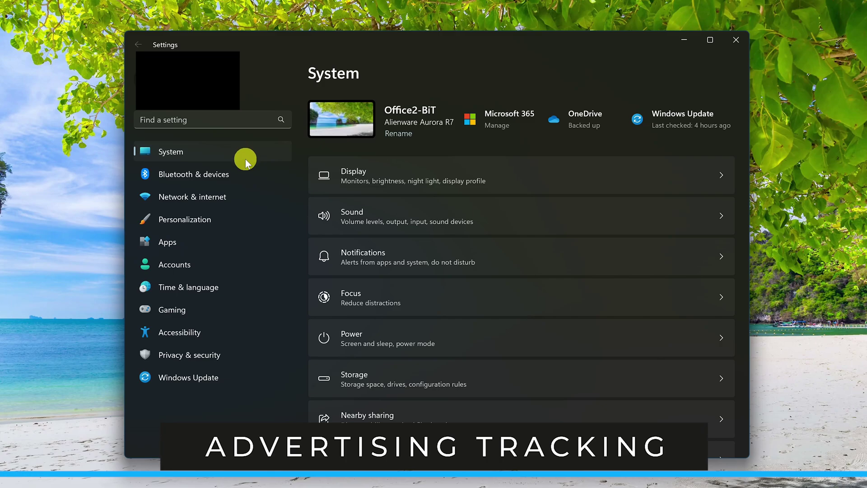
{"action": "left_click", "coordinate": [237, 355]}
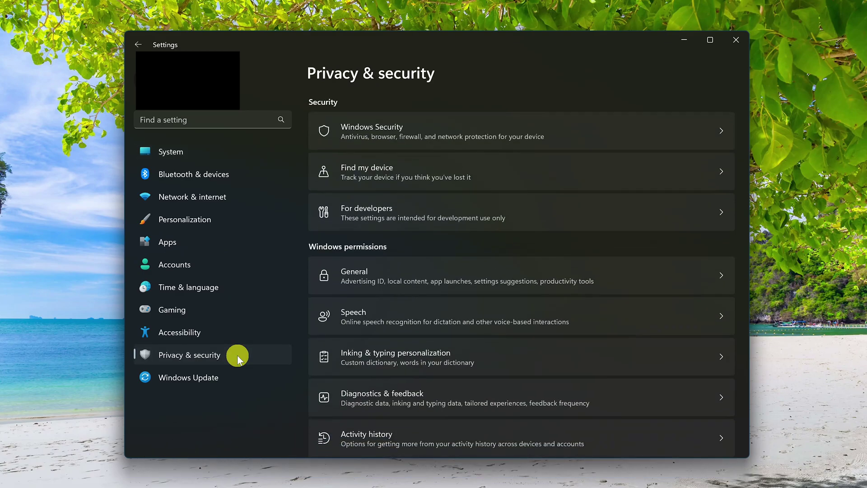
Under General, switch off the website language list, app launch tracking and Settings suggested content.
{"action": "left_click", "coordinate": [386, 267]}
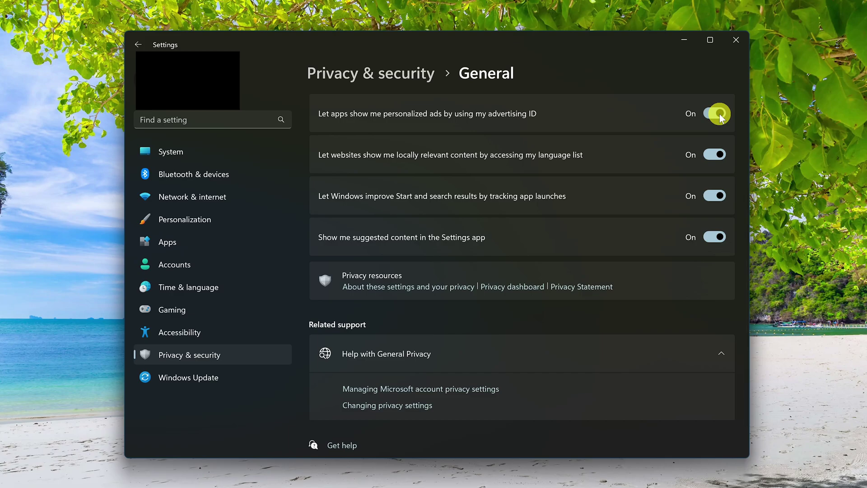
{"action": "left_click", "coordinate": [716, 155]}
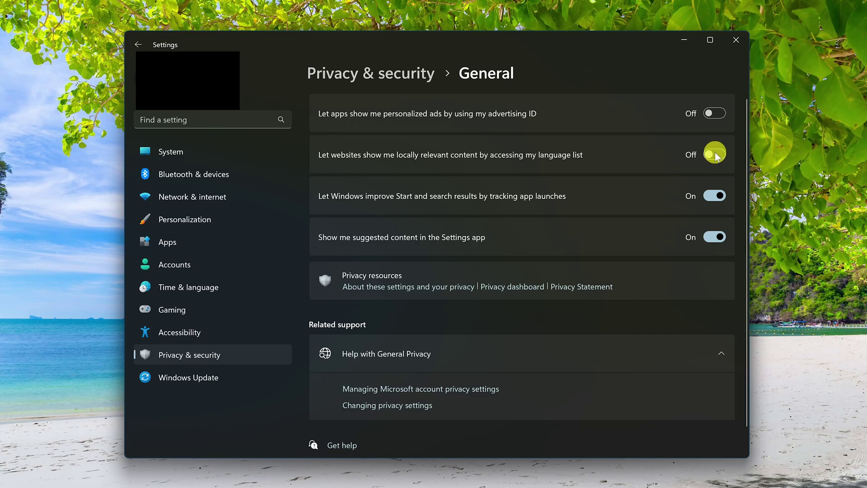
{"action": "left_click", "coordinate": [719, 196]}
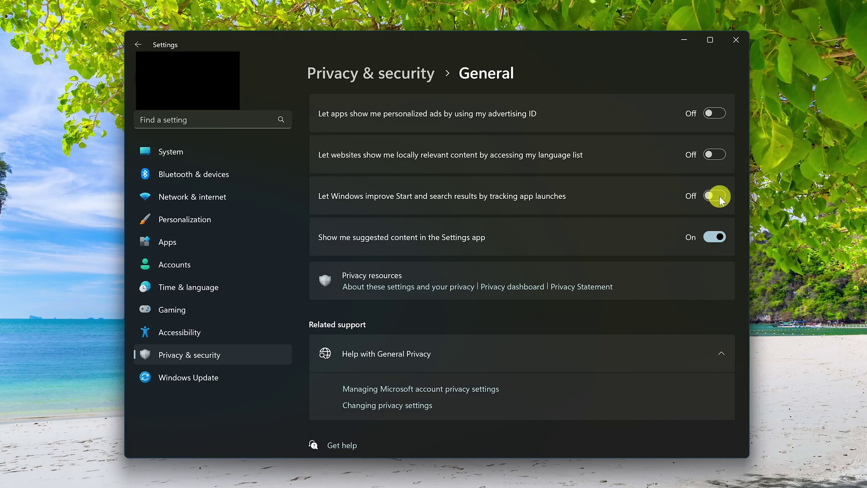
{"action": "left_click", "coordinate": [716, 238]}
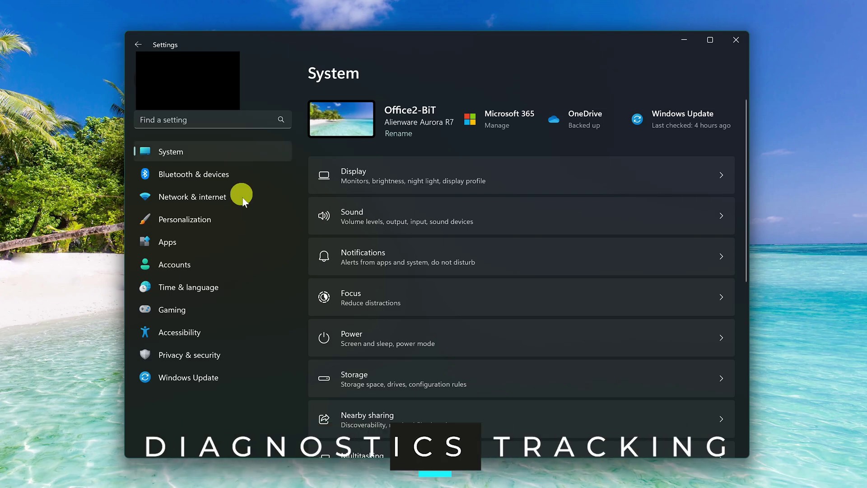
In Diagnostics & feedback, turn off optional diagnostic data and Tailored experiences.
{"action": "left_click", "coordinate": [248, 353]}
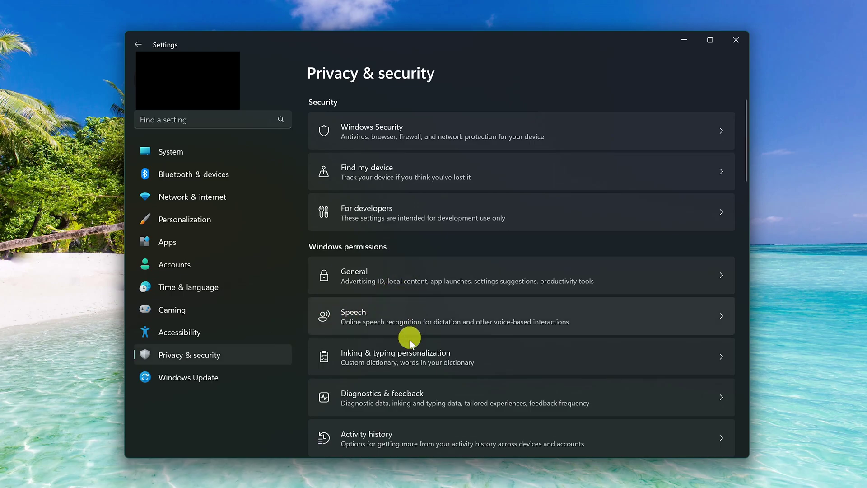
{"action": "left_click", "coordinate": [442, 388]}
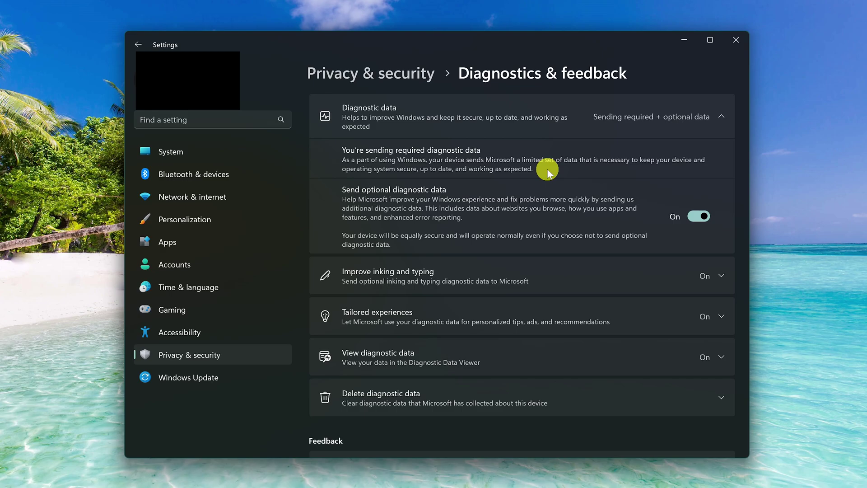
{"action": "left_click", "coordinate": [696, 218]}
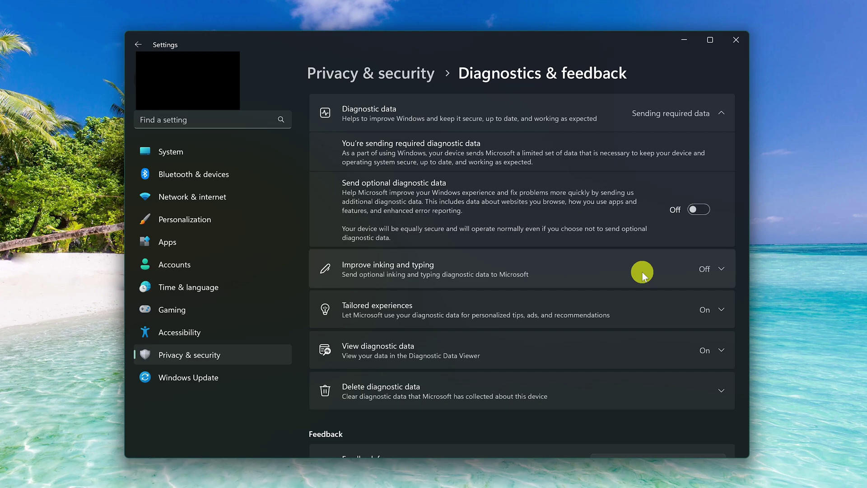
{"action": "left_click", "coordinate": [625, 305]}
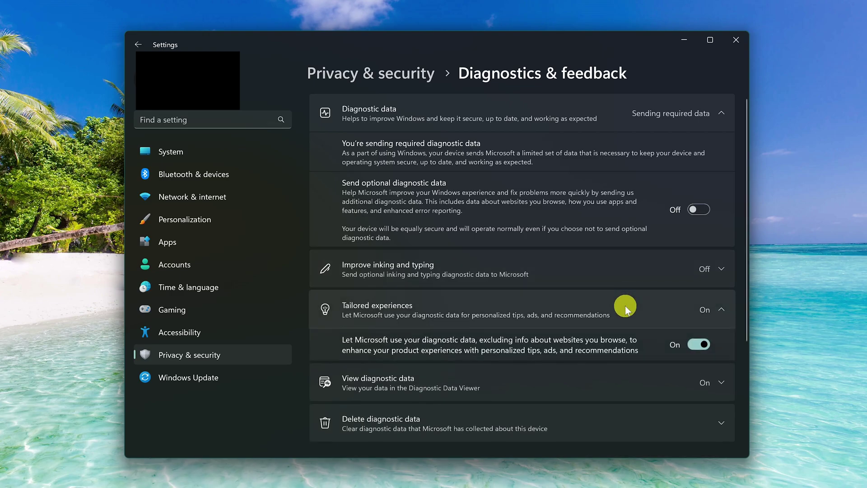
{"action": "left_click", "coordinate": [698, 347]}
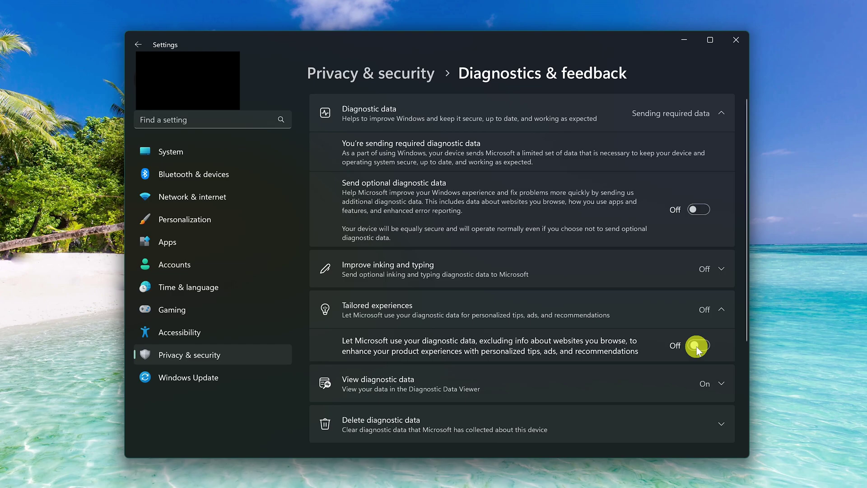
{"action": "left_click", "coordinate": [586, 421]}
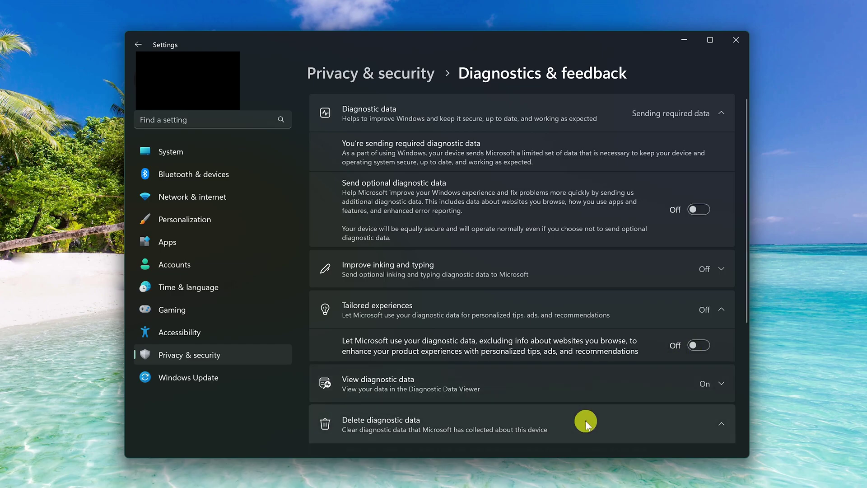
{"action": "scroll", "coordinate": [586, 421], "scroll_direction": "down", "scroll_amount": 3}
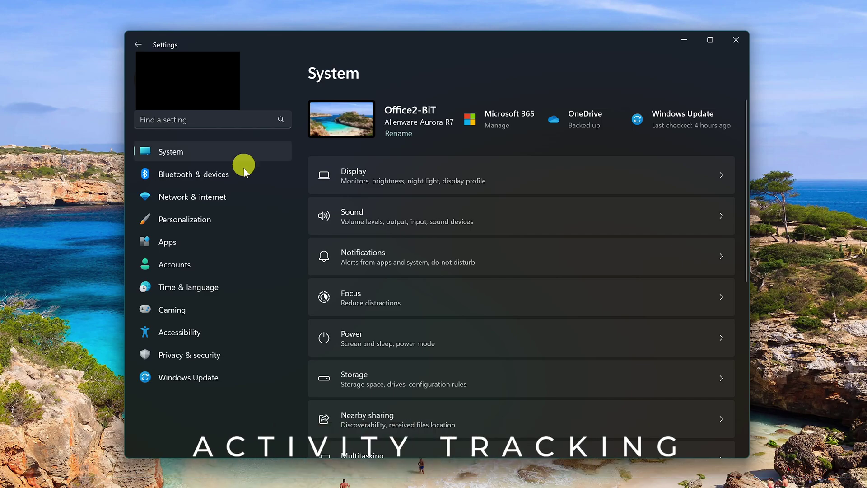
In Activity history, turn off 'Store my activity history on this device'.
{"action": "left_click", "coordinate": [232, 359]}
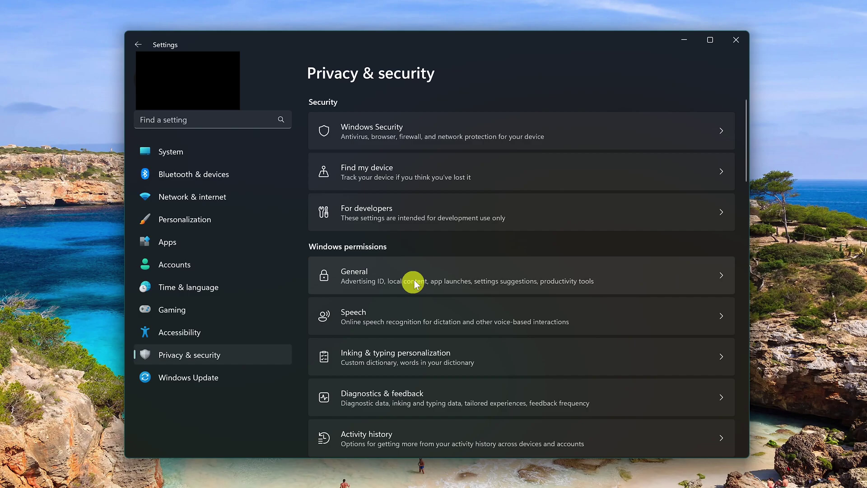
{"action": "scroll", "coordinate": [410, 245], "scroll_direction": "down", "scroll_amount": 2}
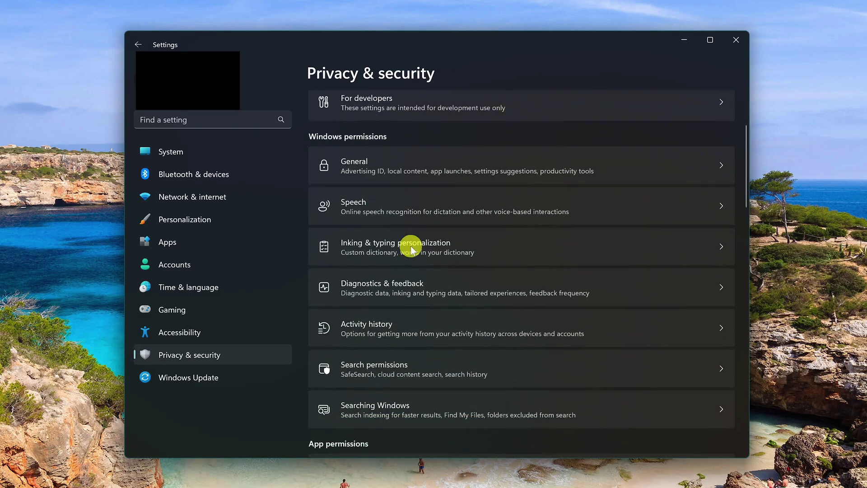
{"action": "left_click", "coordinate": [420, 322]}
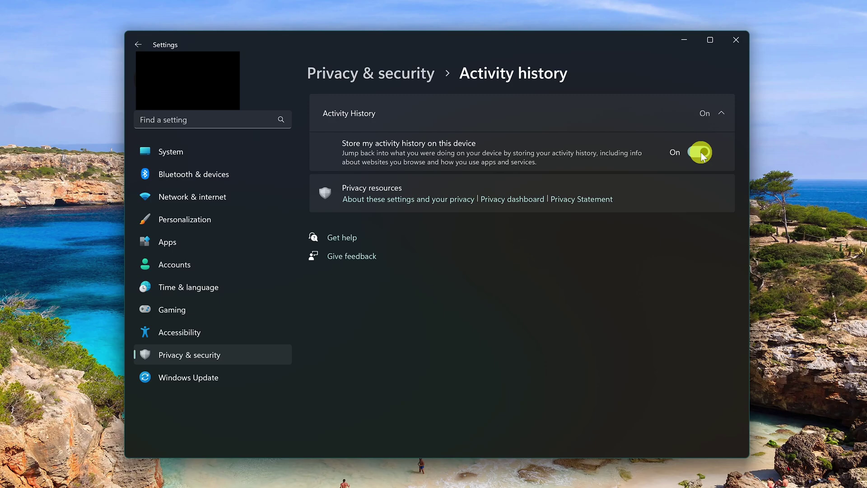
{"action": "left_click", "coordinate": [700, 153]}
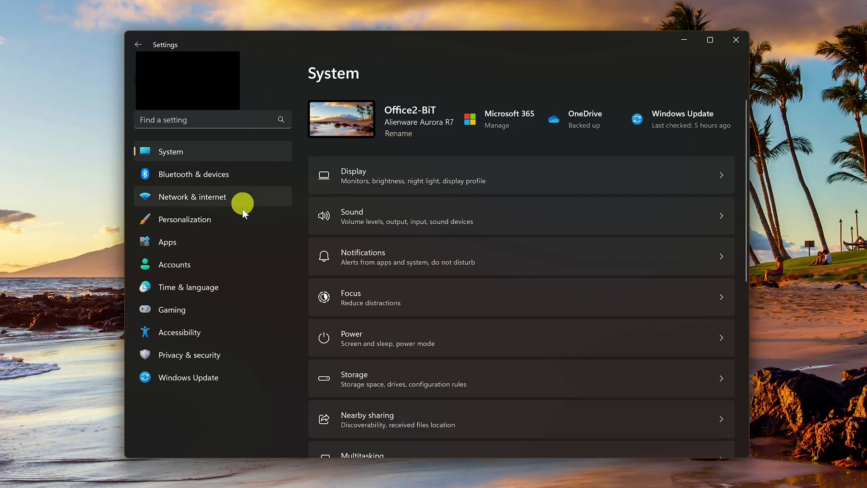
Switch the Find my device toggle under Privacy & security to Off.
{"action": "left_click", "coordinate": [238, 357]}
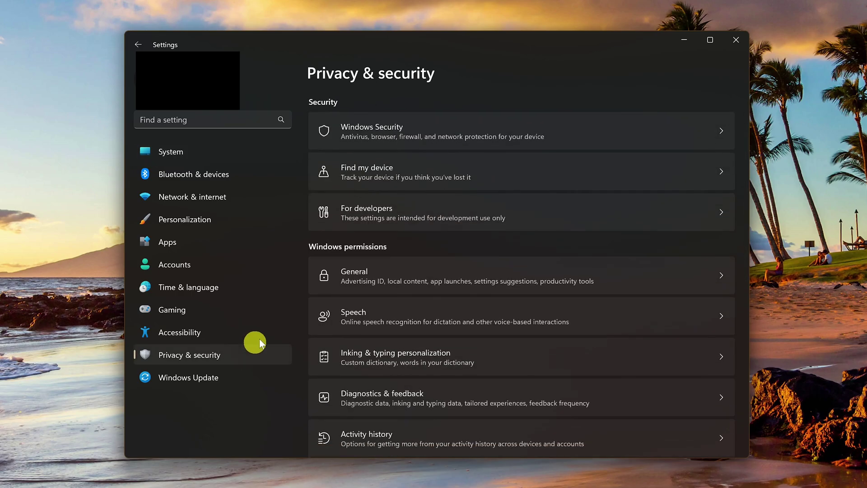
{"action": "left_click", "coordinate": [453, 172]}
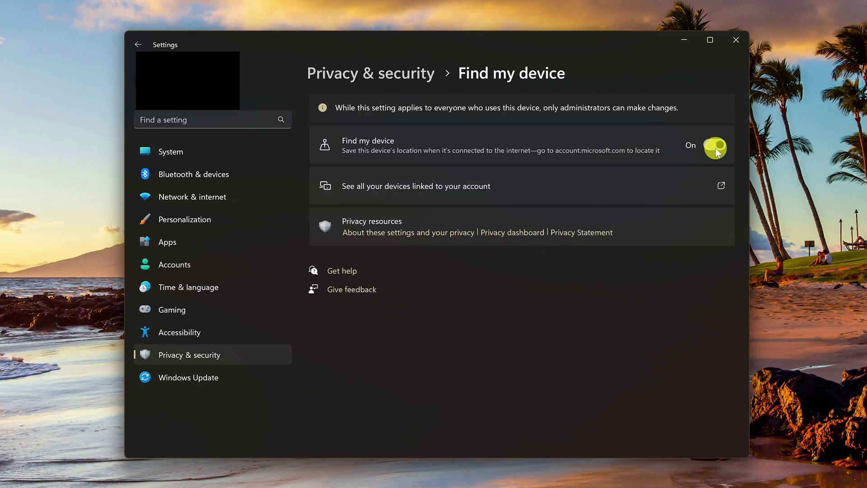
{"action": "left_click", "coordinate": [716, 148]}
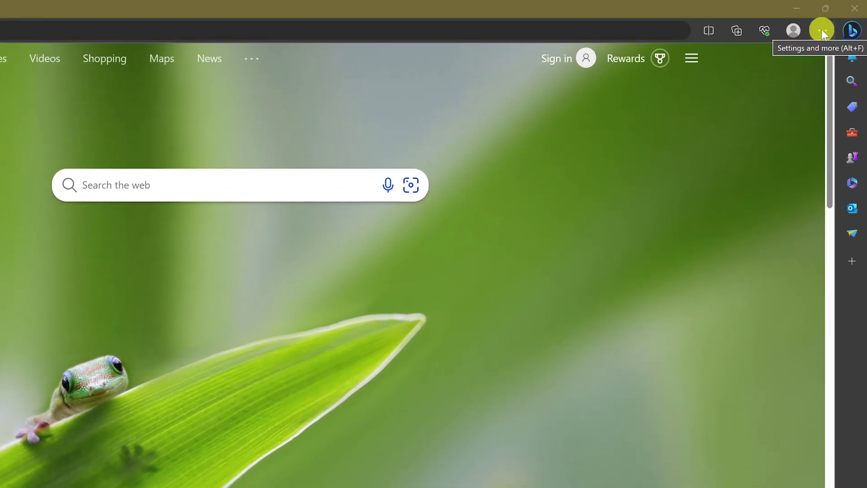
In Edge's Privacy, search, and services settings, enable Tracking prevention at the Strict level.
{"action": "left_click", "coordinate": [822, 31]}
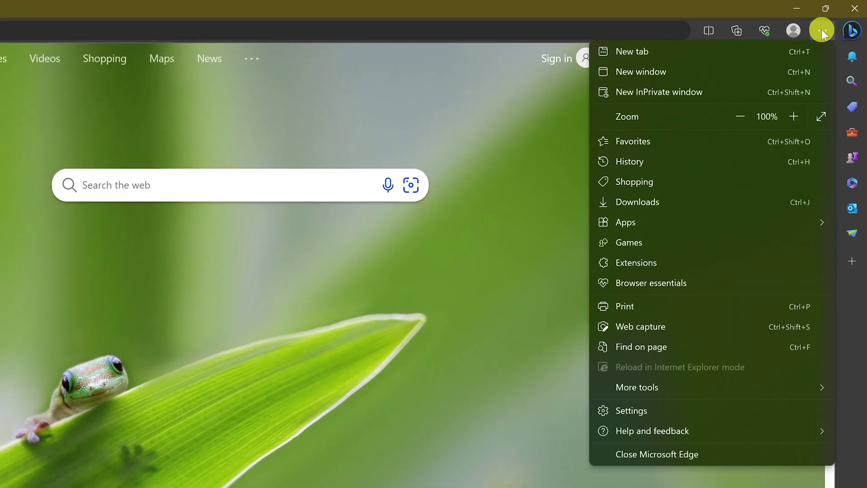
{"action": "left_click", "coordinate": [661, 409]}
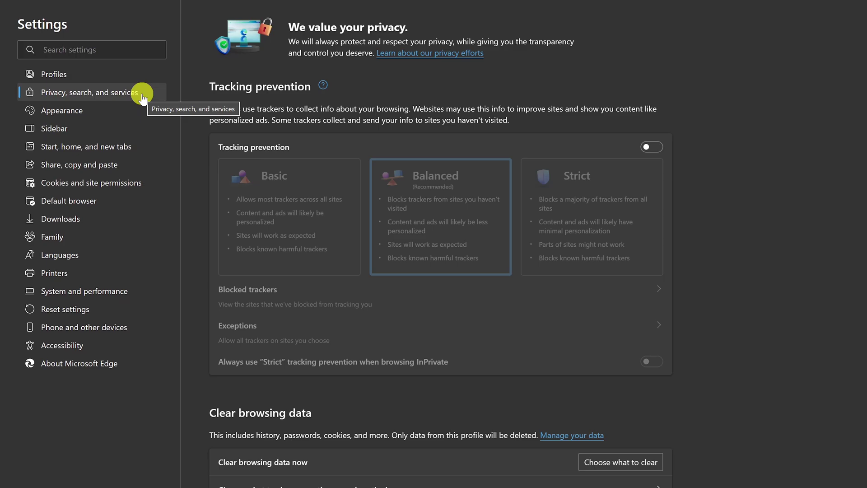
{"action": "left_click", "coordinate": [647, 149]}
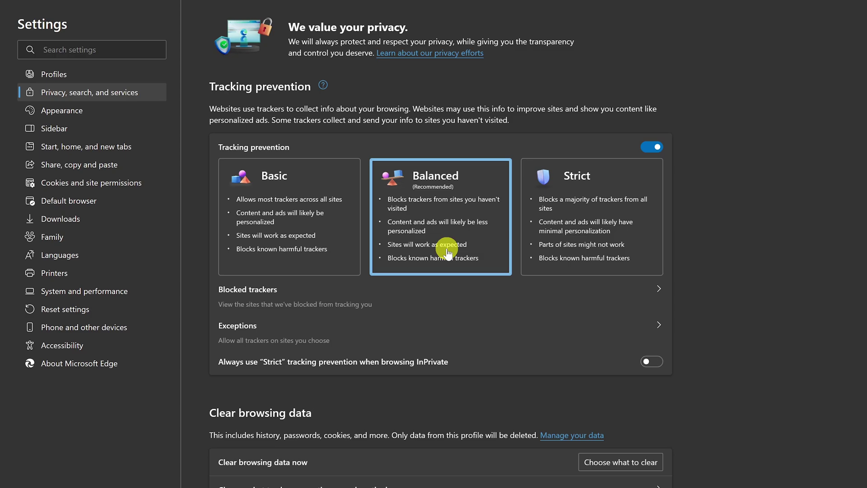
{"action": "left_click", "coordinate": [574, 247]}
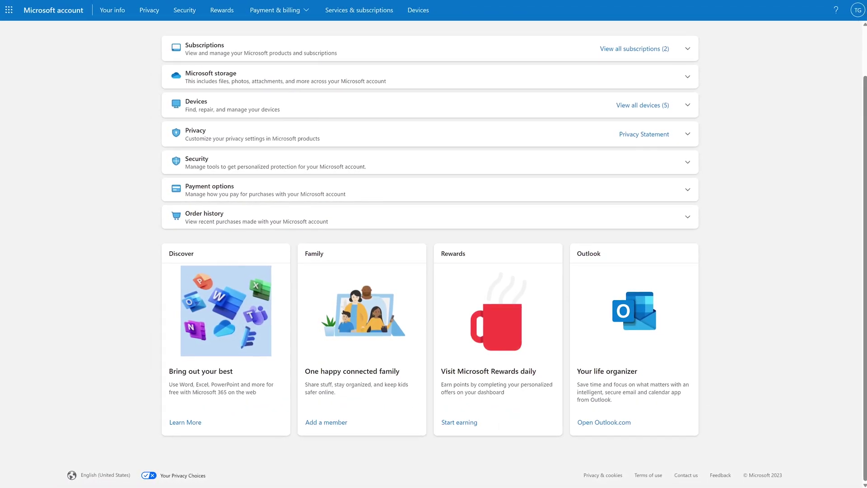
Go to the Microsoft account Privacy page and scroll to the activity data categories.
{"action": "left_click", "coordinate": [152, 17]}
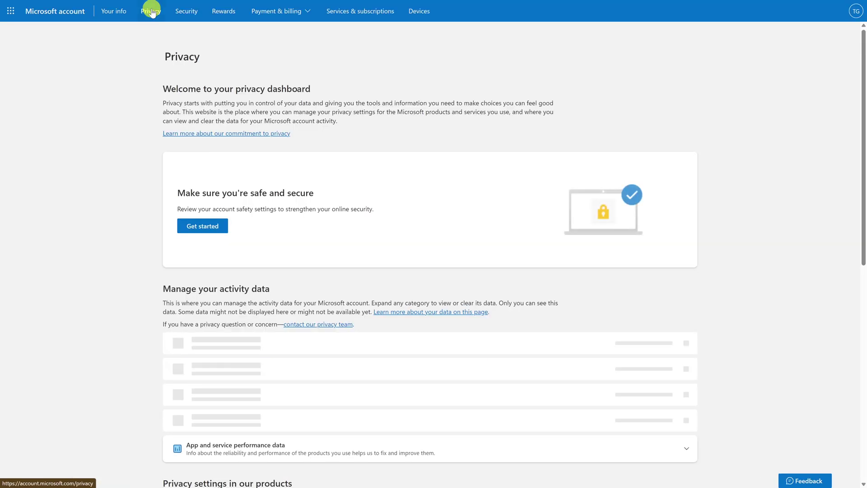
{"action": "scroll", "coordinate": [680, 295], "scroll_direction": "down", "scroll_amount": 5}
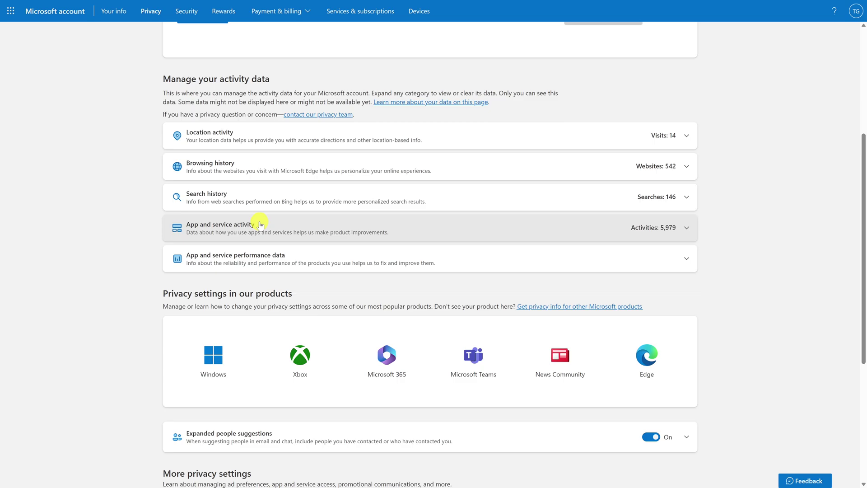
Clear all browsing activity from the account's Browsing history.
{"action": "left_click", "coordinate": [450, 170]}
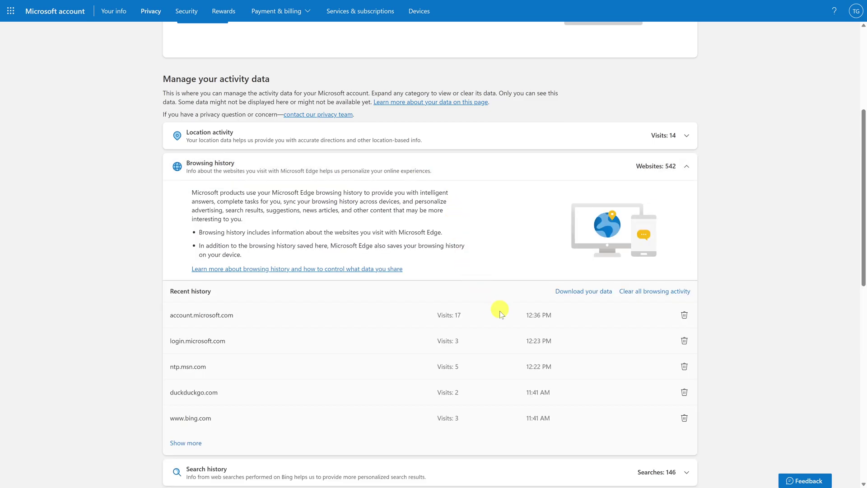
{"action": "left_click", "coordinate": [650, 295]}
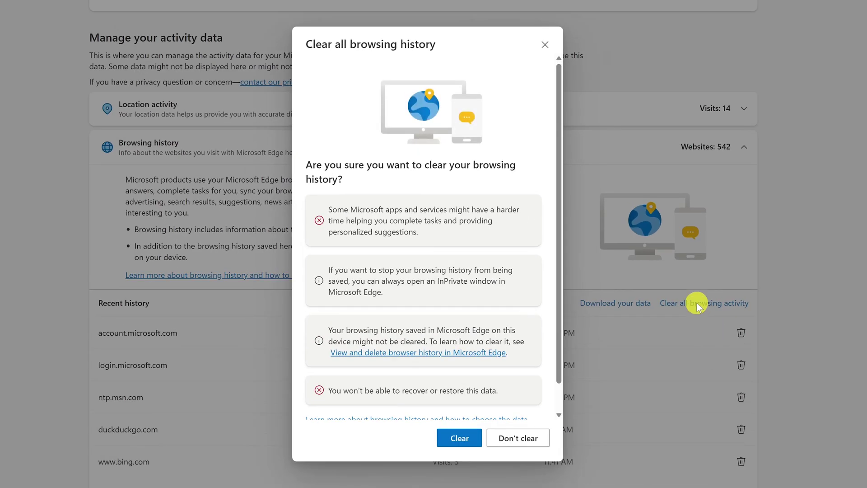
{"action": "left_click", "coordinate": [458, 438]}
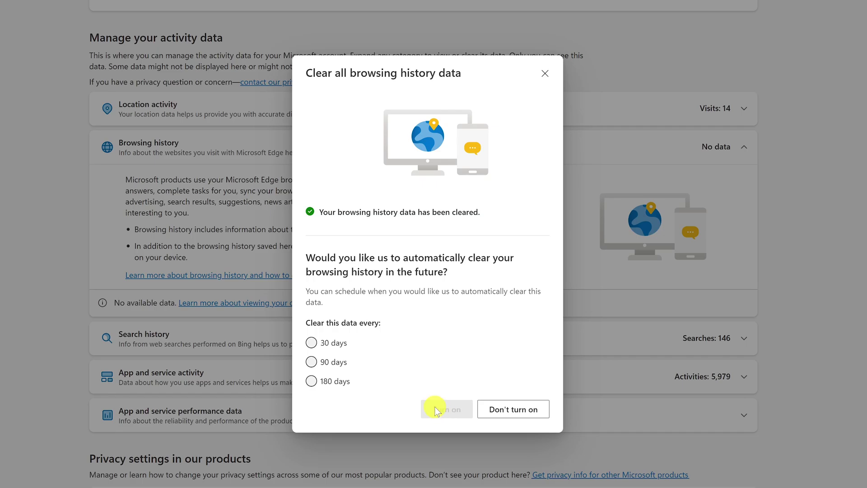
Schedule browsing history to clear automatically every 30 days.
{"action": "left_click", "coordinate": [311, 343]}
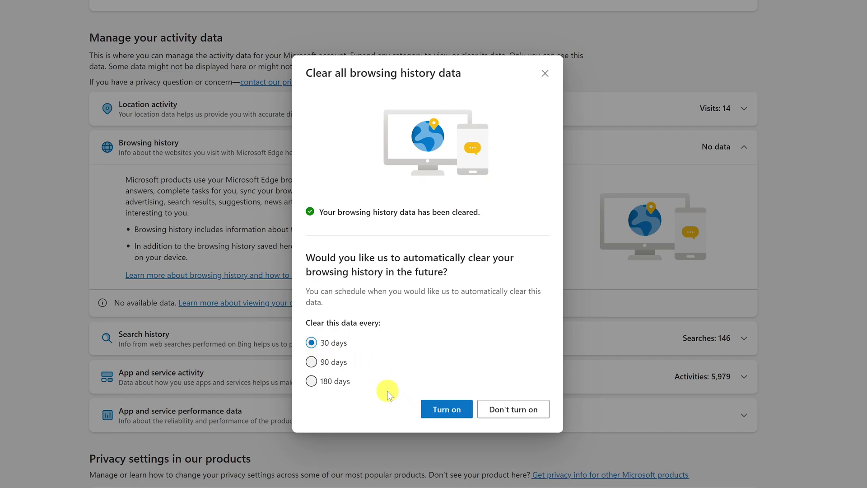
{"action": "left_click", "coordinate": [441, 410]}
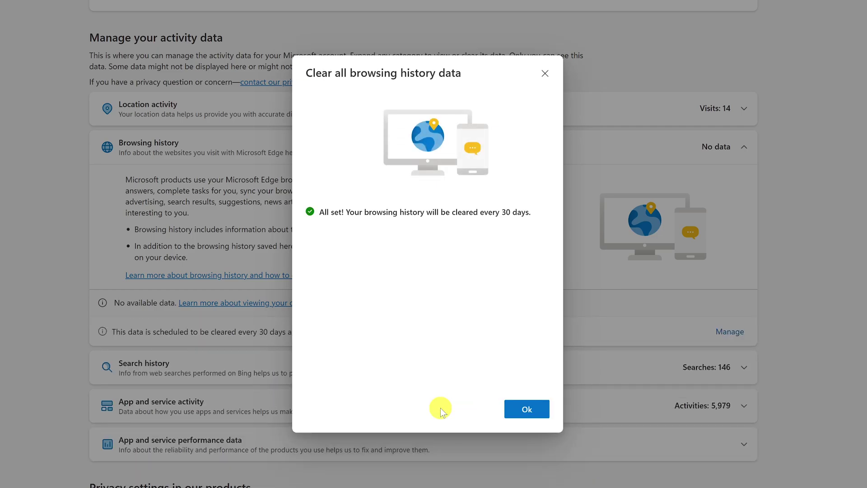
{"action": "left_click", "coordinate": [536, 409]}
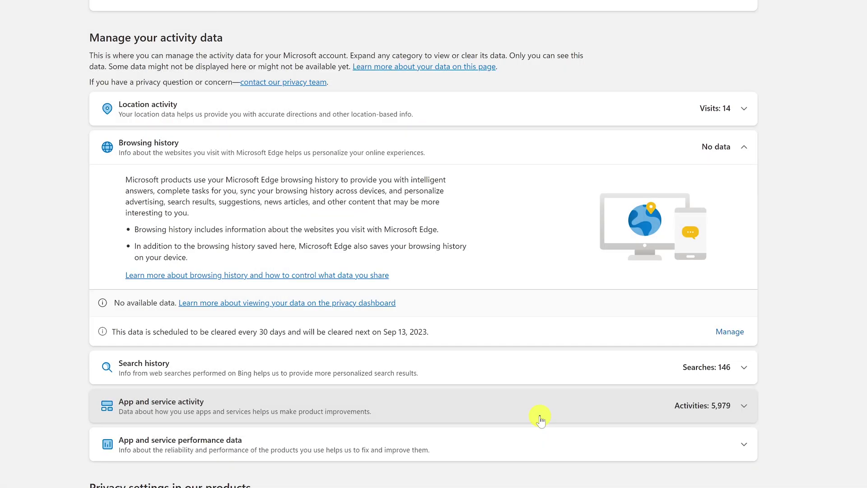